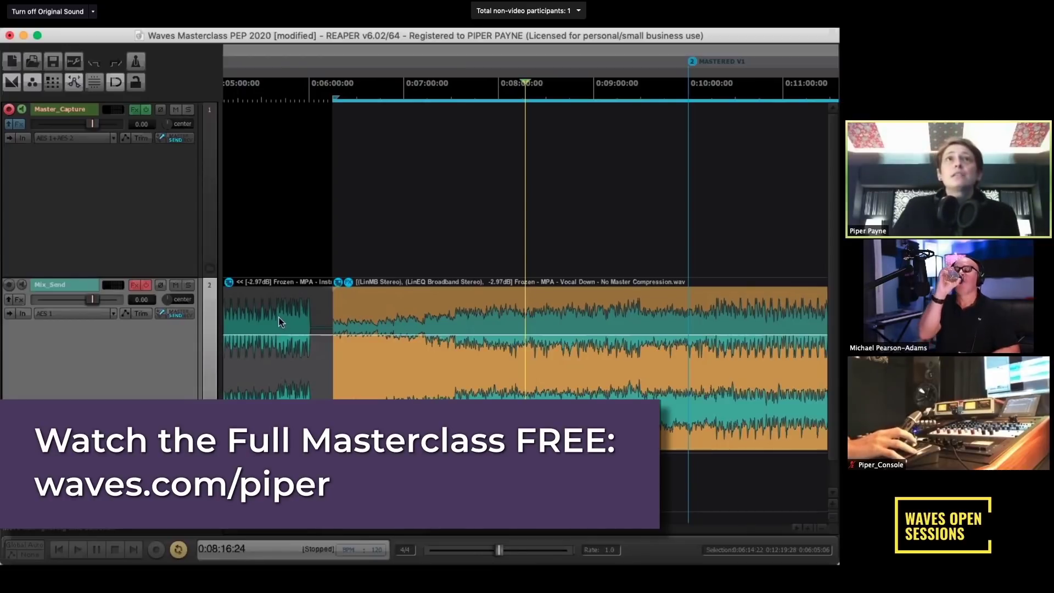
# Zoom in close on the Instrumental mix's waveform with the play position inside it
pyautogui.scroll(5, 374, 310)
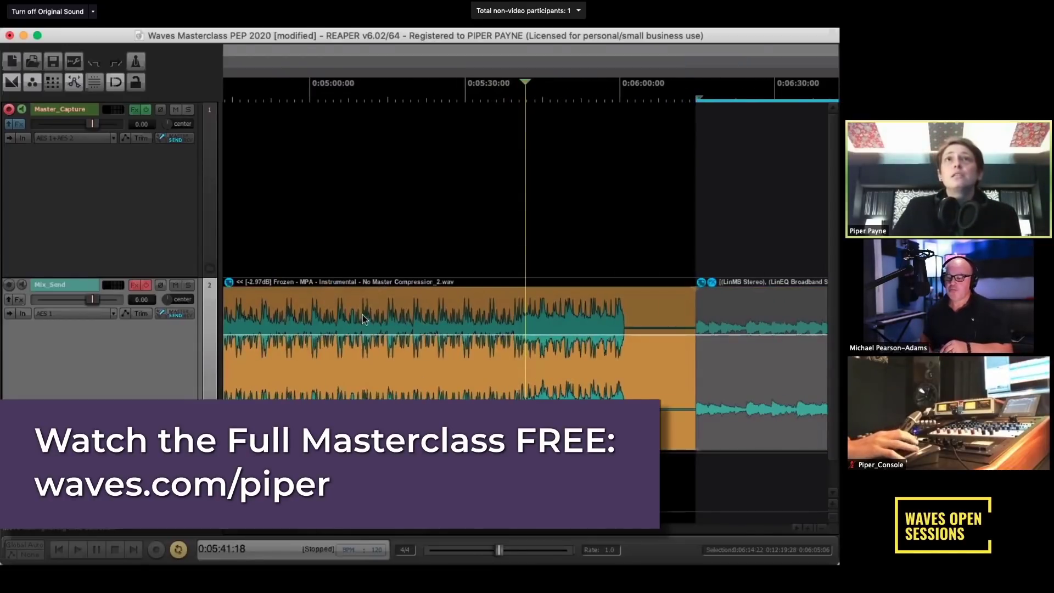
pyautogui.click(381, 308)
pyautogui.scroll(3, 381, 309)
pyautogui.scroll(2, 531, 301)
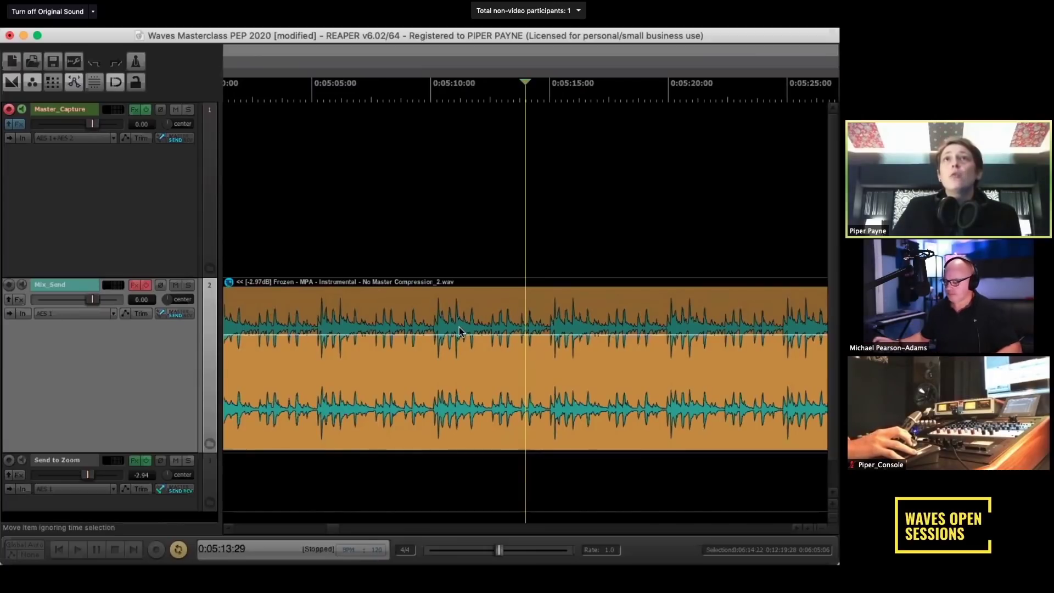
# Zoom back out to all song items on Mix_Send and place the play position in the mastered item
pyautogui.scroll(-4, 462, 334)
pyautogui.scroll(-9, 463, 335)
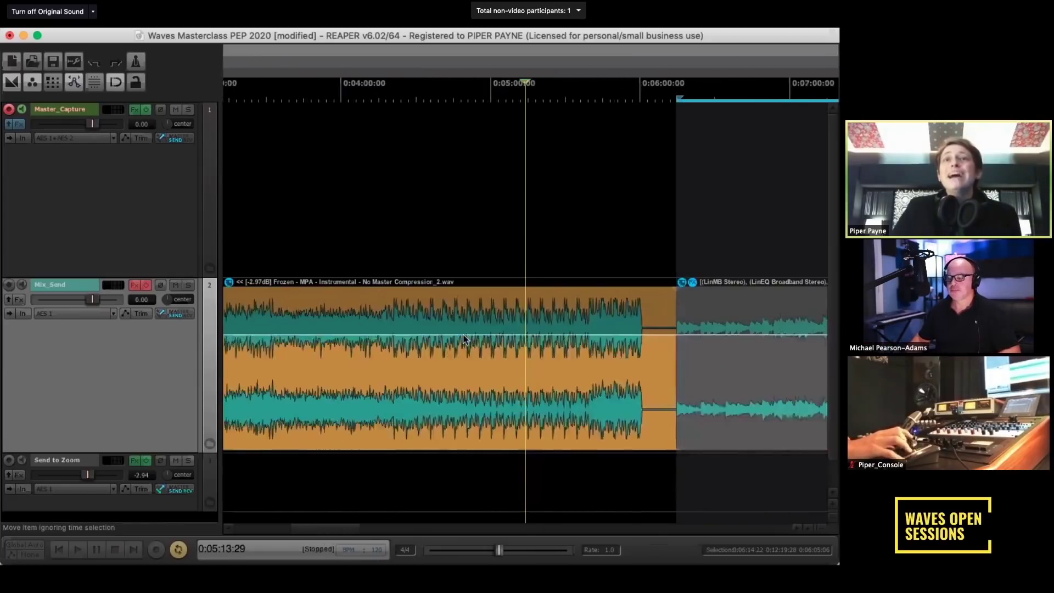
pyautogui.click(434, 343)
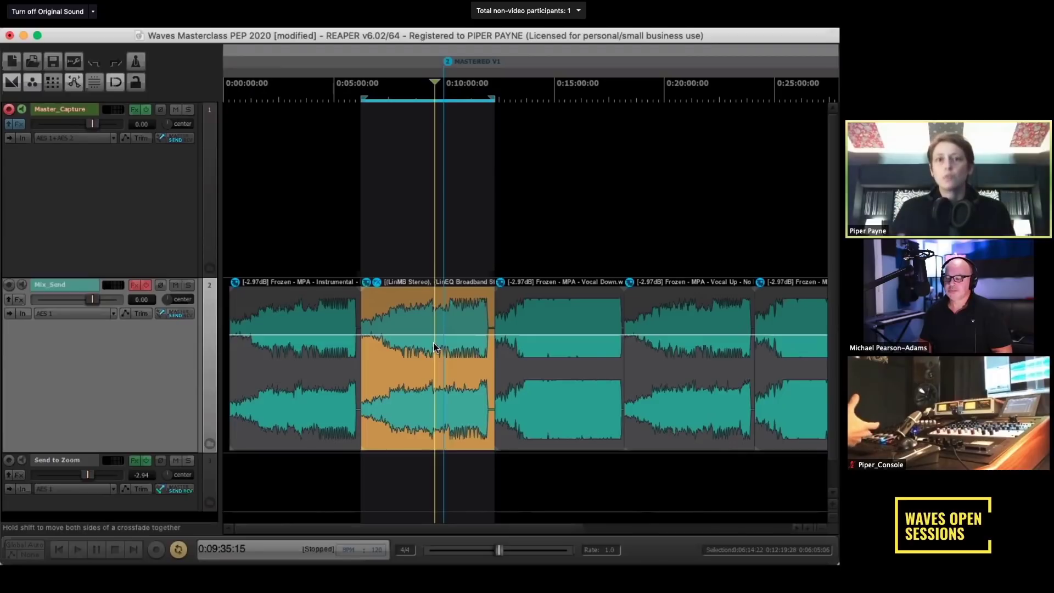
# Set the play position to 0:09:29 in the orange item, then zoom in and back out
pyautogui.click(432, 353)
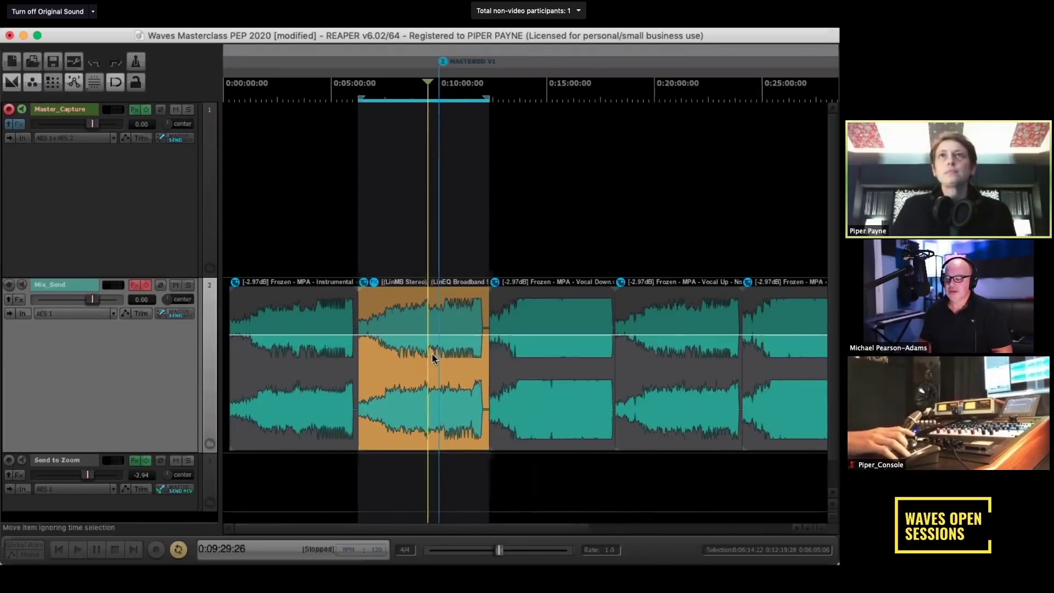
pyautogui.scroll(5, 432, 354)
pyautogui.scroll(-2, 432, 354)
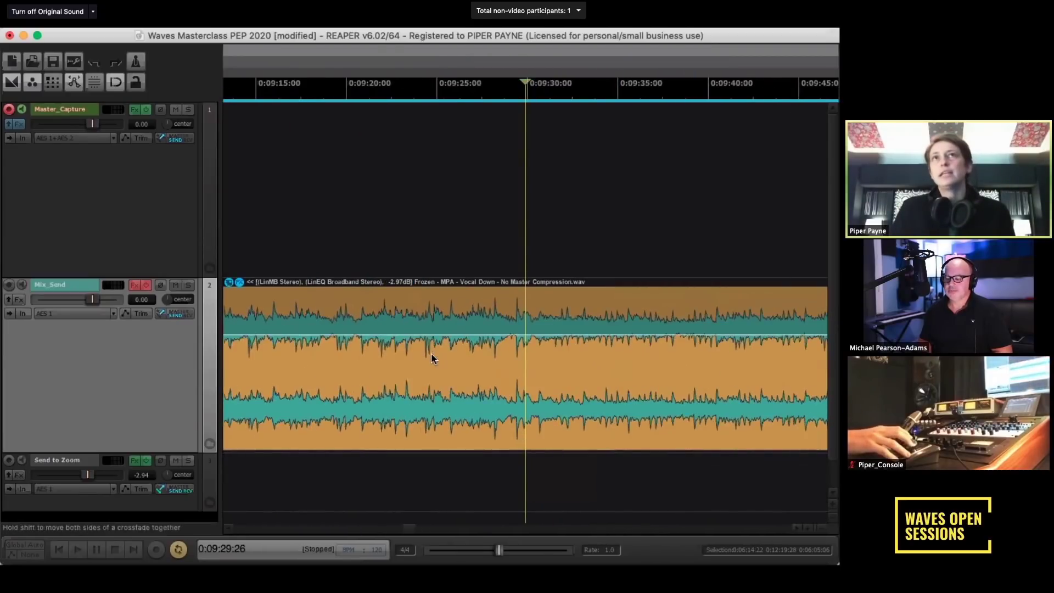
pyautogui.scroll(-2, 416, 349)
pyautogui.scroll(-4, 416, 349)
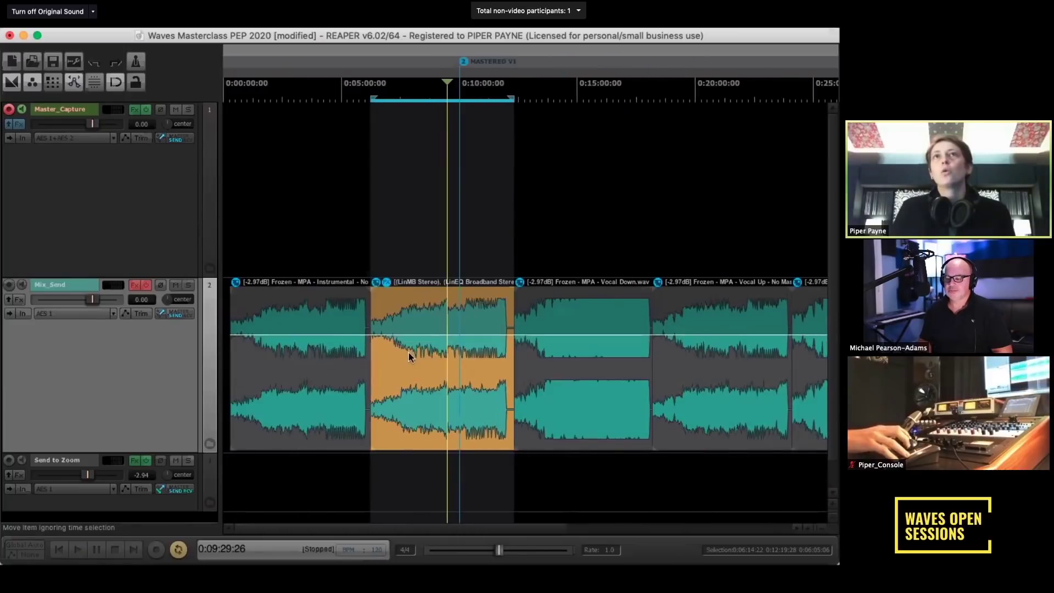
# Set the play position to 0:10:00 and frame the item between 0:06 and 0:14
pyautogui.click(465, 345)
pyautogui.scroll(5, 387, 347)
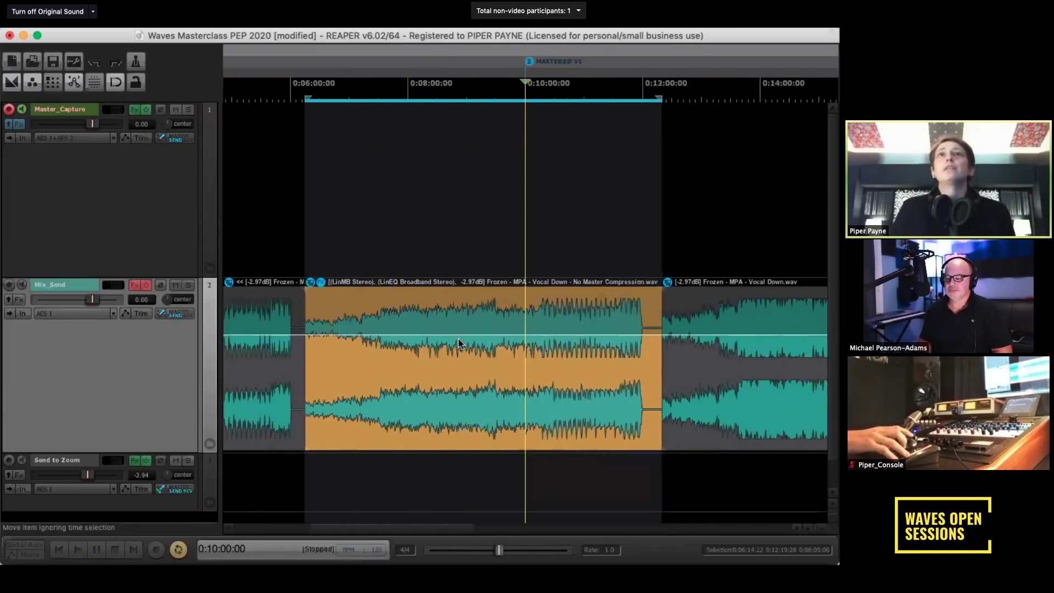
pyautogui.scroll(-2, 387, 347)
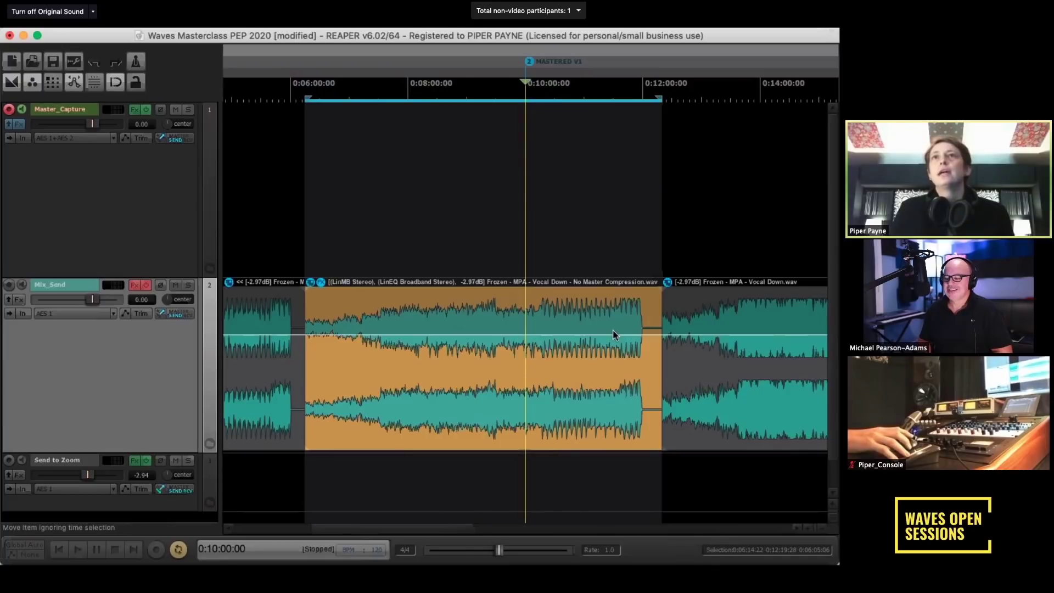
pyautogui.scroll(2, 614, 335)
pyautogui.click(361, 301)
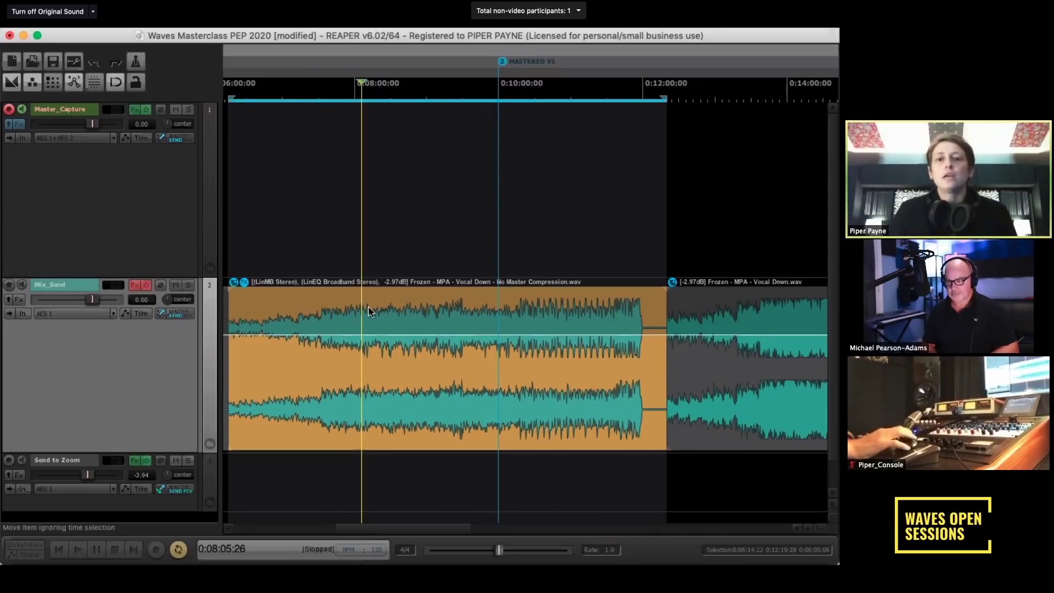
pyautogui.click(368, 311)
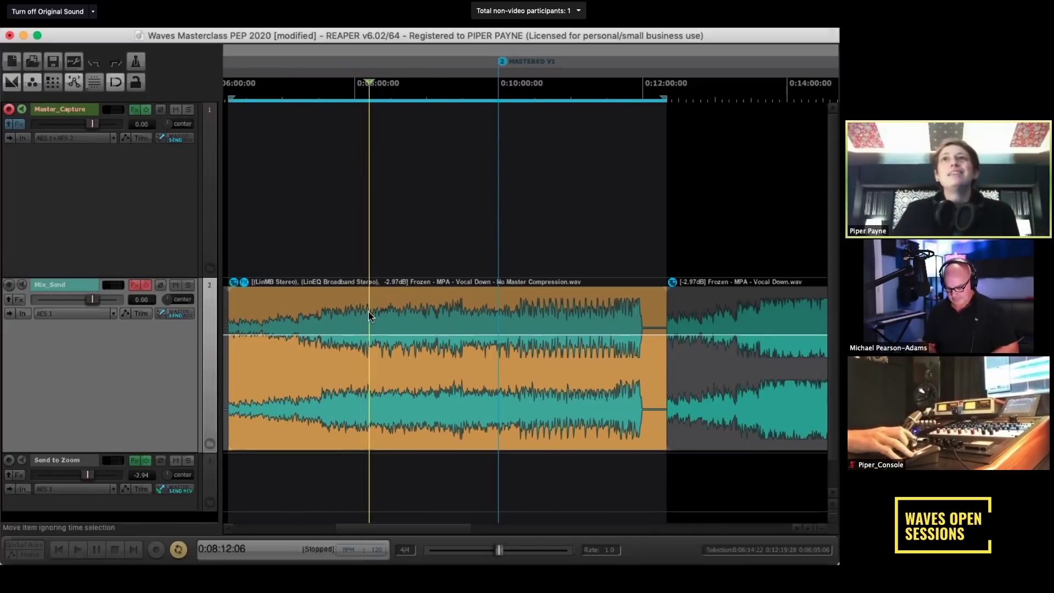
pyautogui.doubleClick(367, 311)
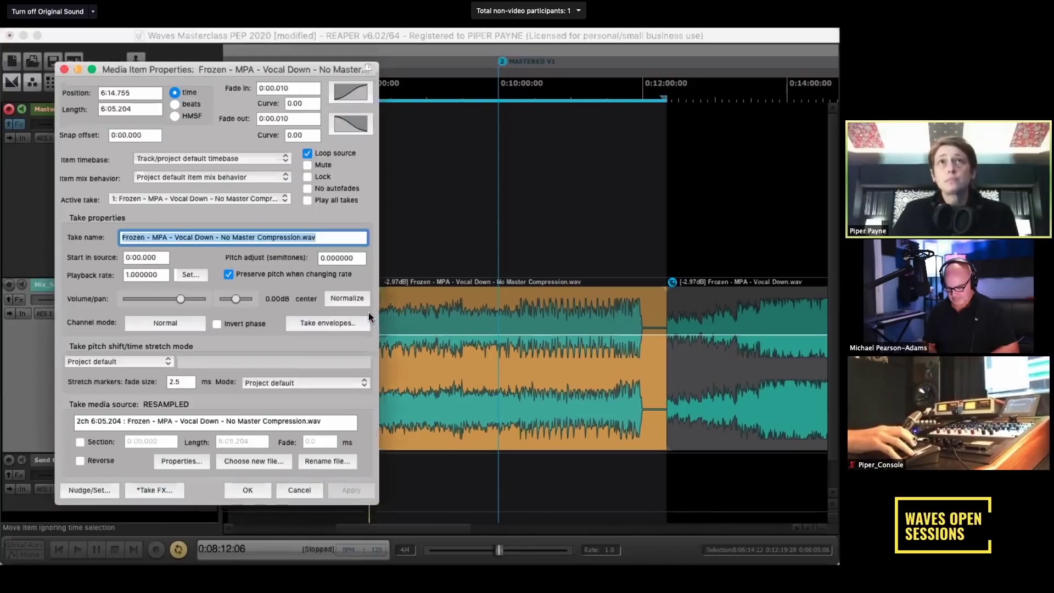
pyautogui.click(196, 465)
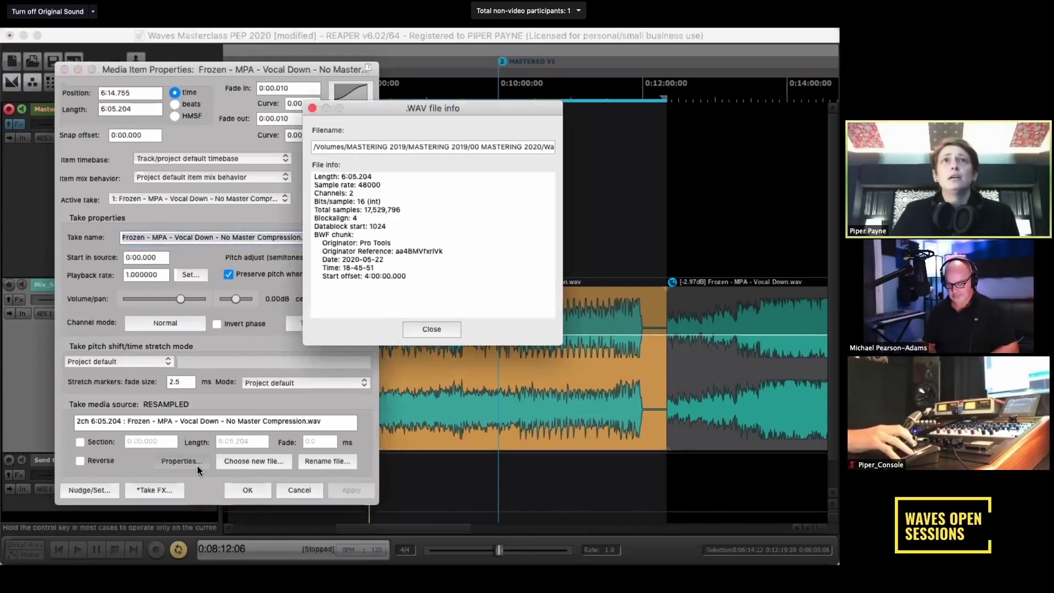
pyautogui.click(414, 328)
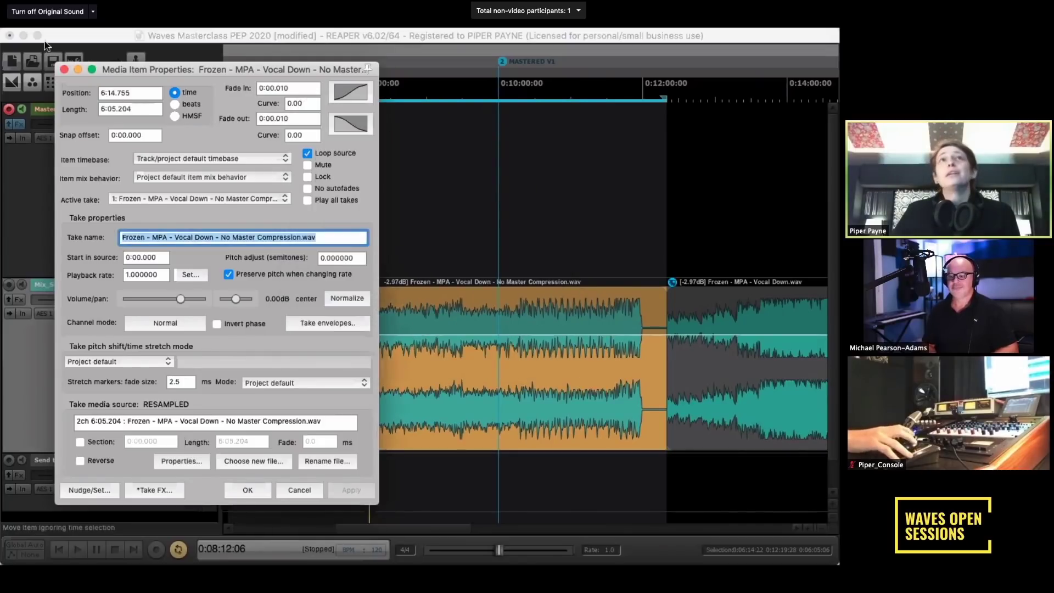
pyautogui.click(65, 69)
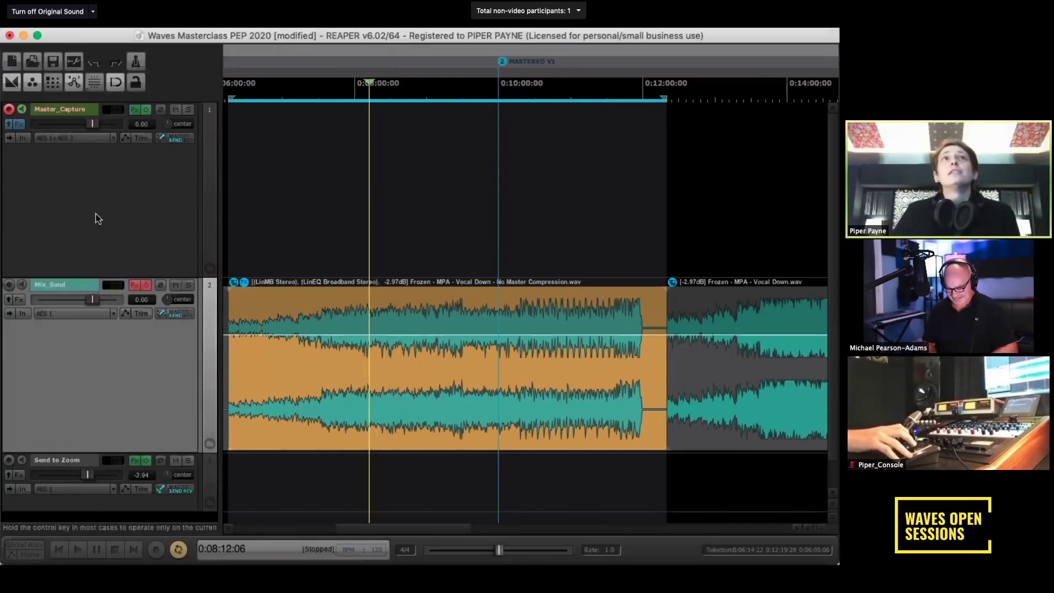
pyautogui.click(318, 345)
pyautogui.scroll(-3, 320, 348)
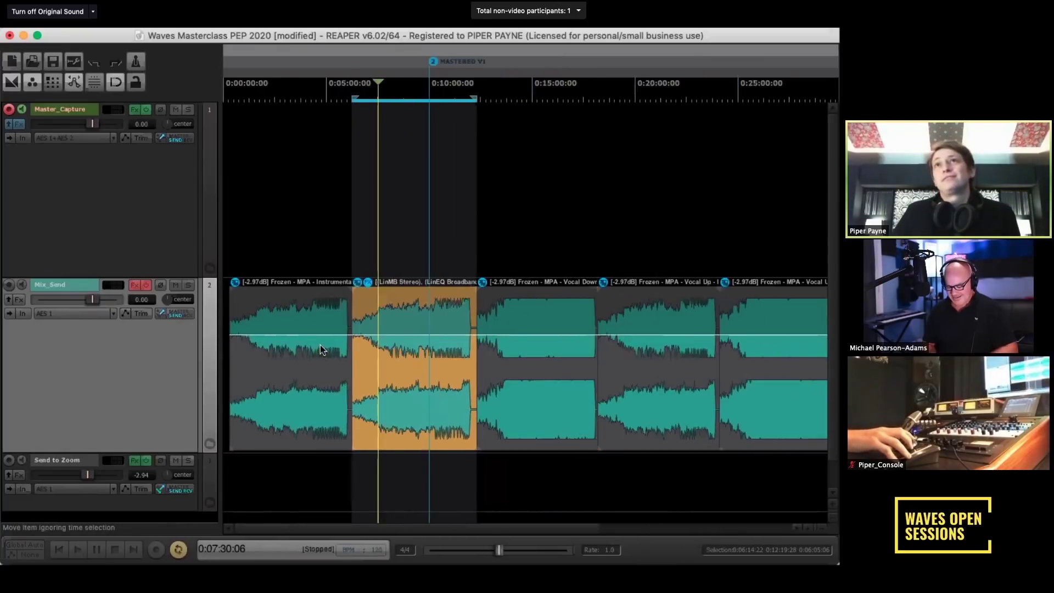
pyautogui.scroll(-3, 321, 346)
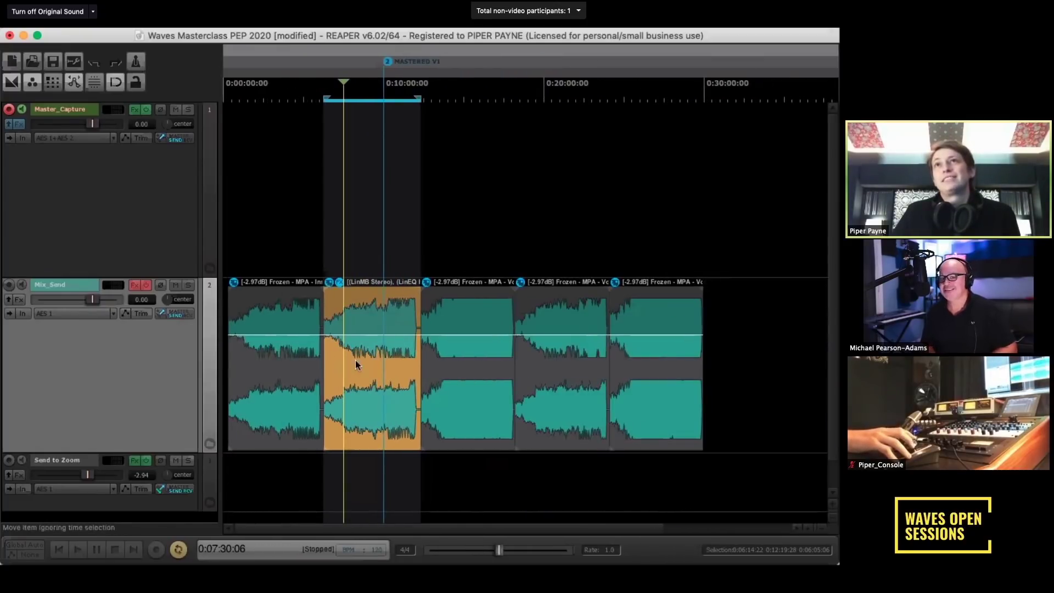
pyautogui.click(371, 363)
pyautogui.scroll(1, 371, 363)
pyautogui.scroll(4, 371, 363)
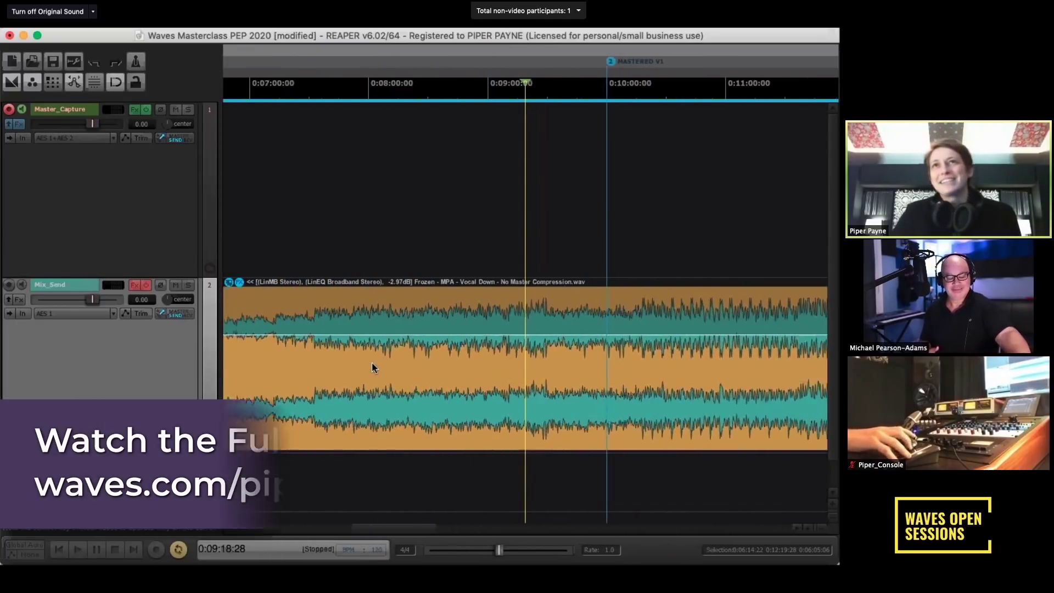
pyautogui.scroll(-1, 371, 363)
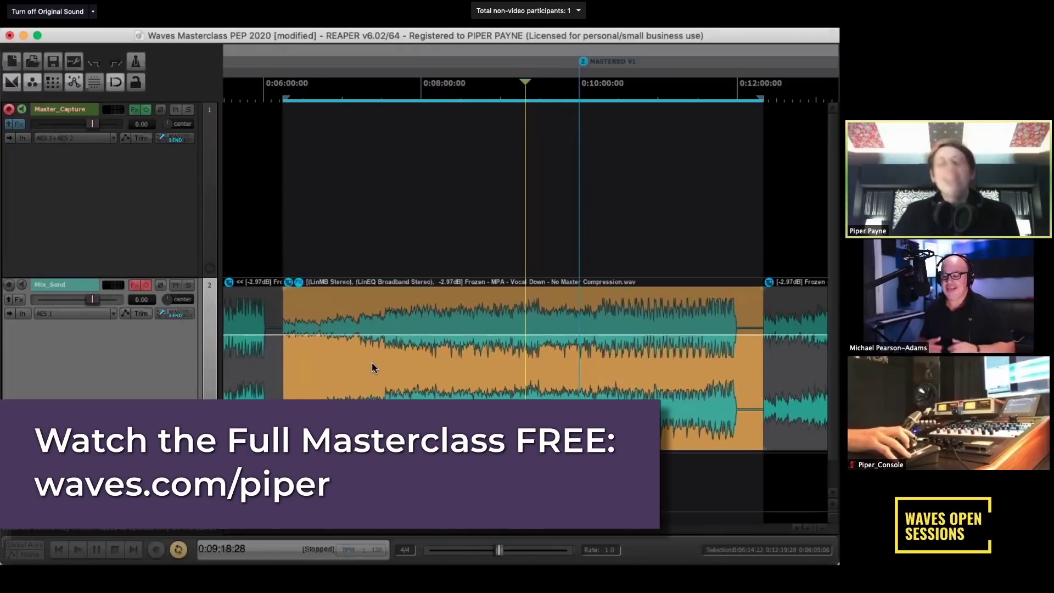
pyautogui.hscroll(3, 371, 363)
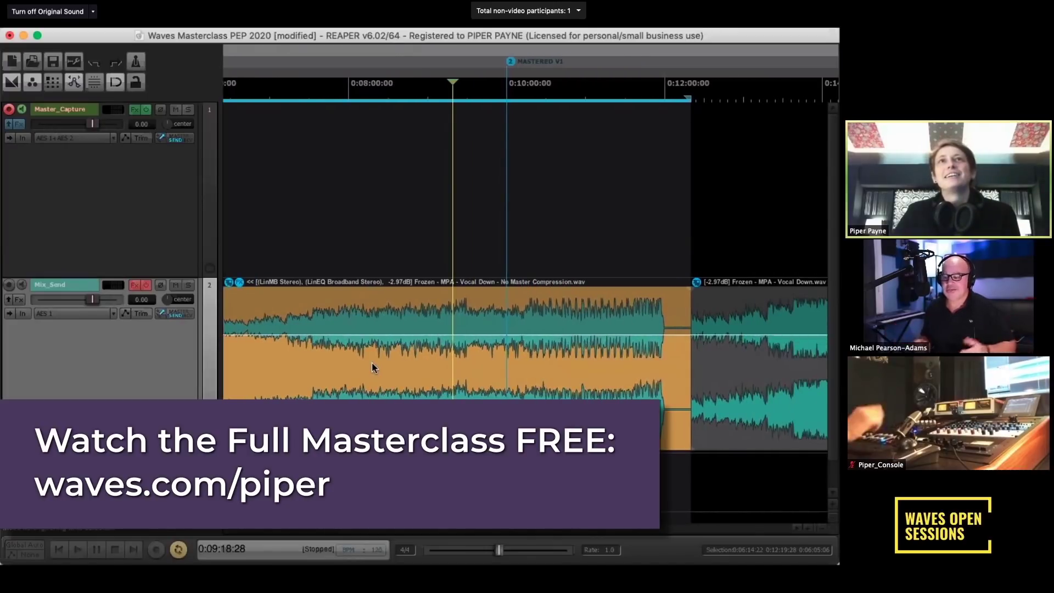